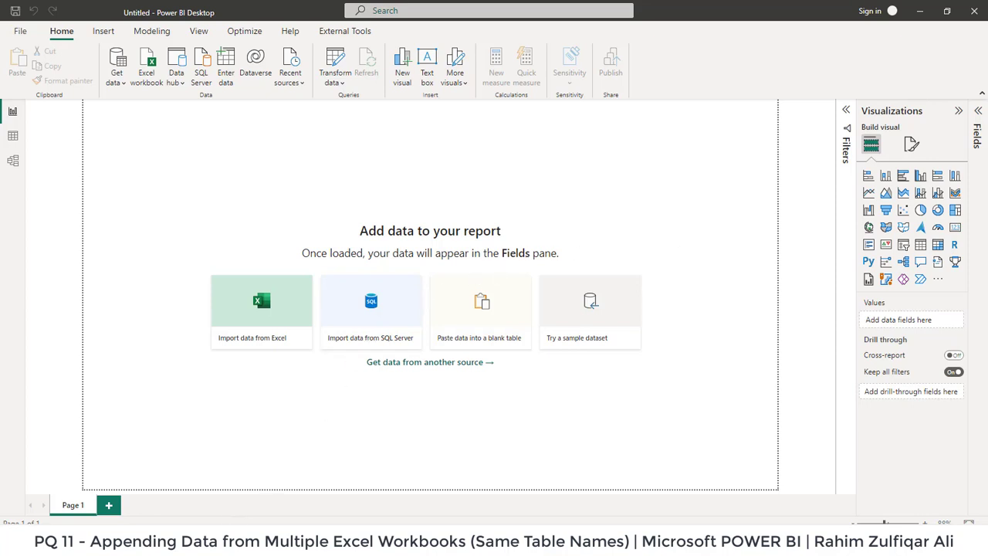
Switch to the Jan.xlsx workbook in Excel and check the name and contents of its sales table.
key(alt+Tab)
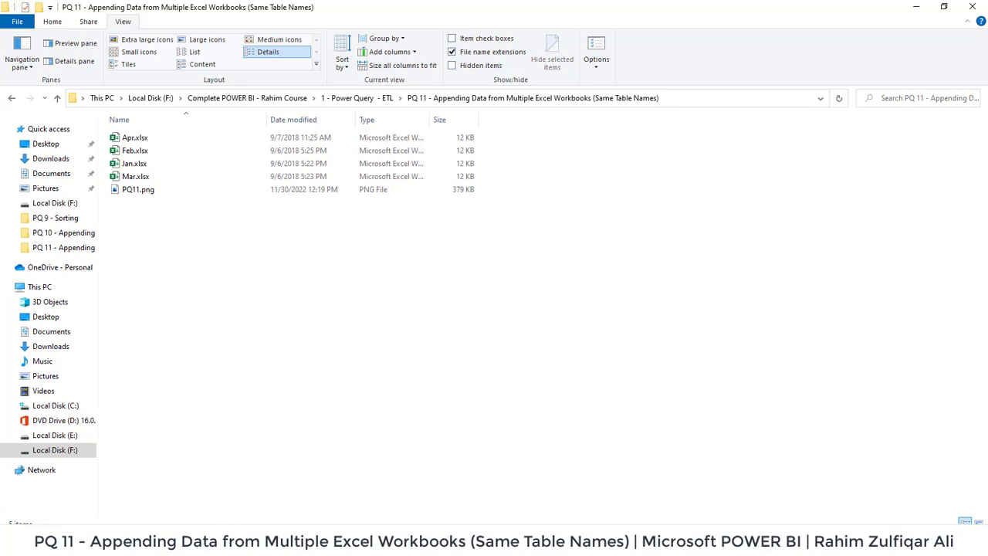
mouse_move(224, 544)
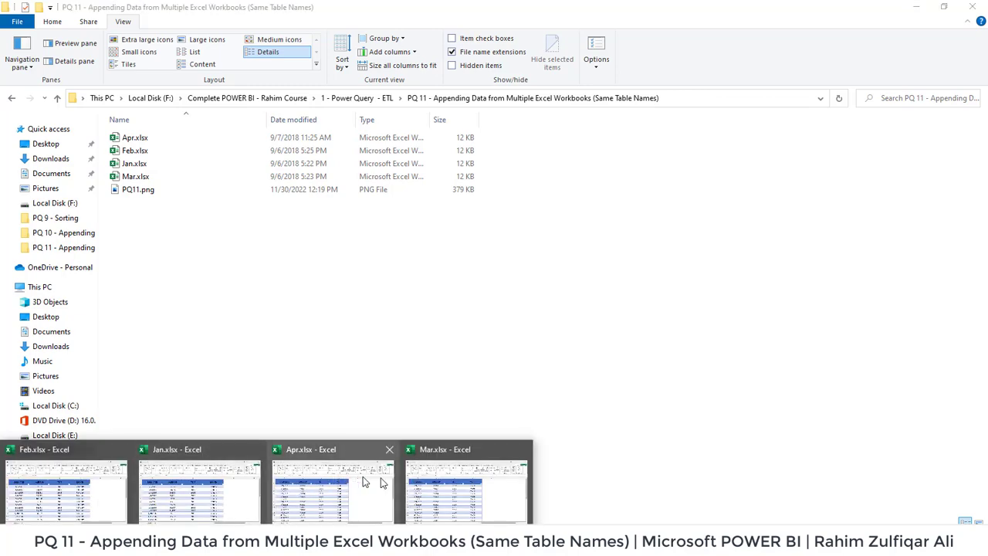
mouse_move(336, 494)
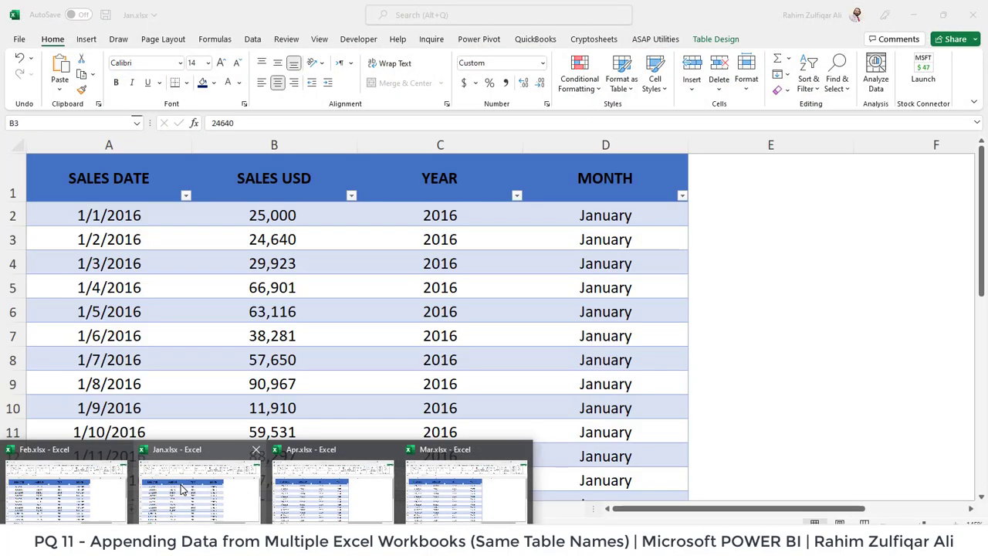
click(182, 488)
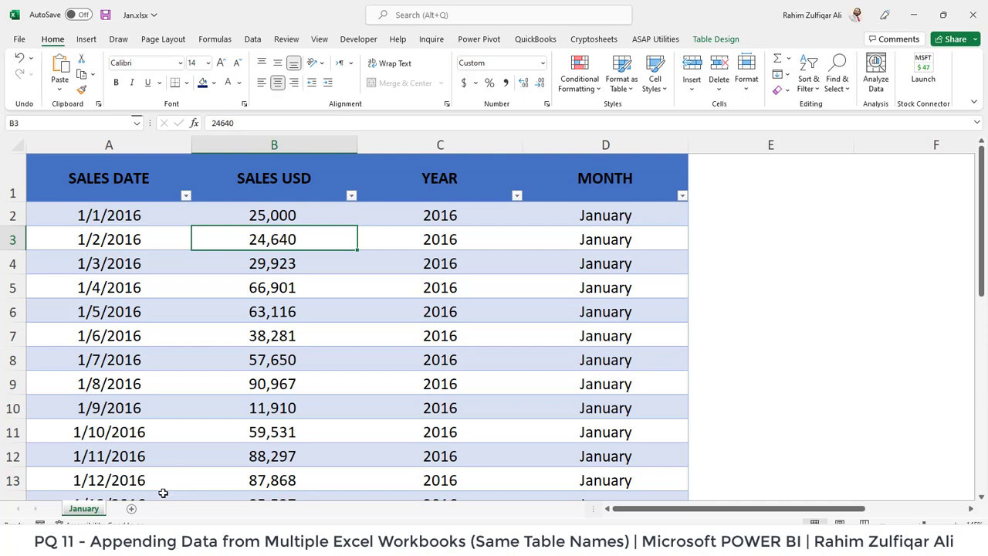
click(378, 359)
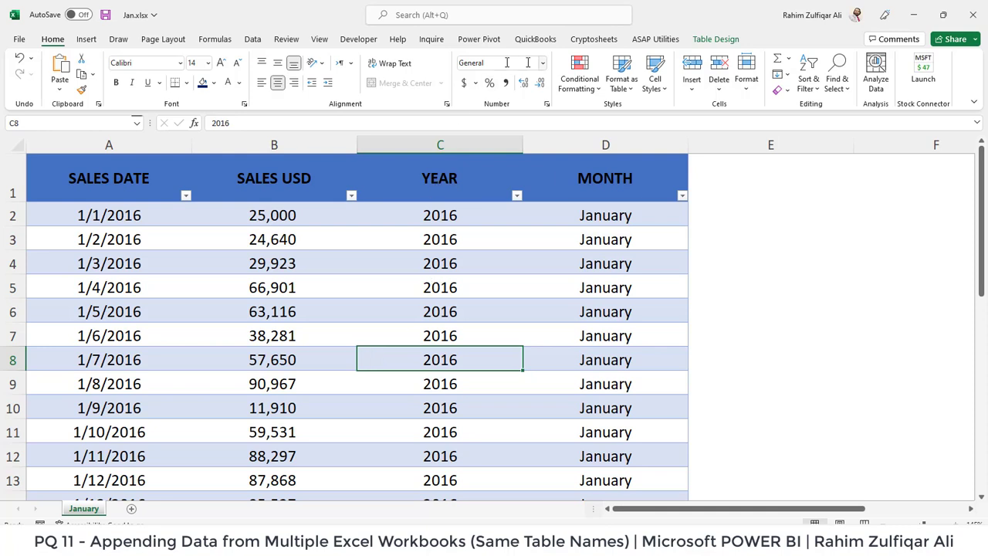
click(704, 39)
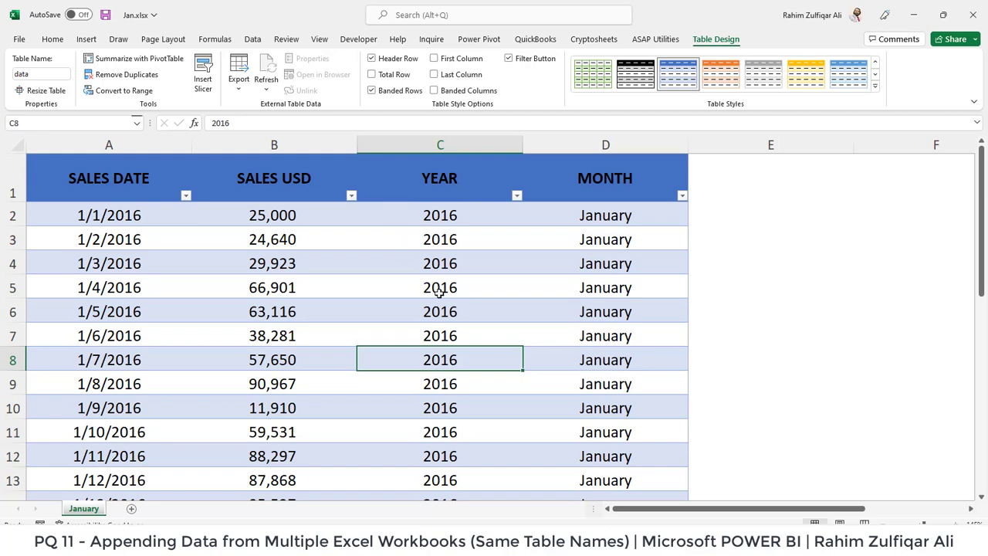
scroll(439, 291, down, 5)
scroll(439, 291, up, 5)
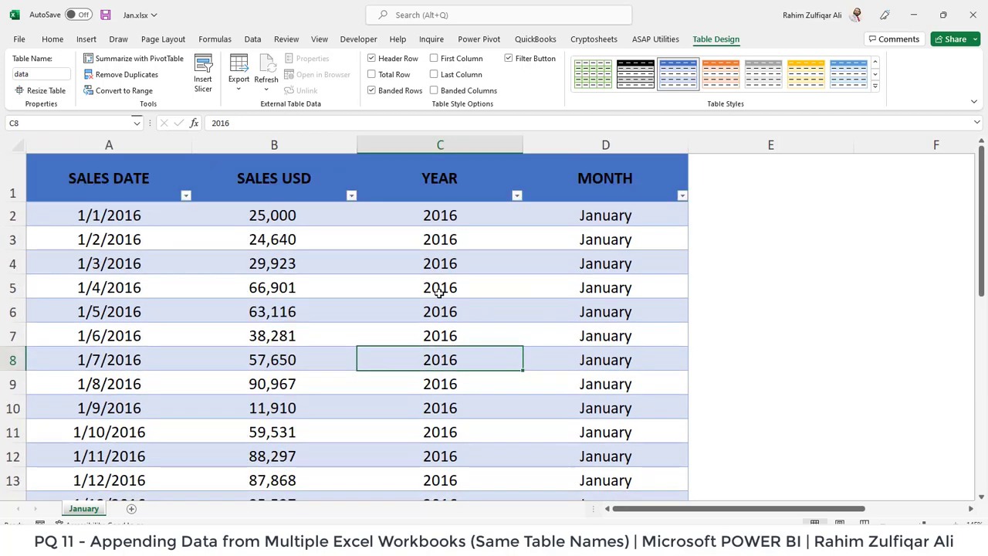
click(439, 291)
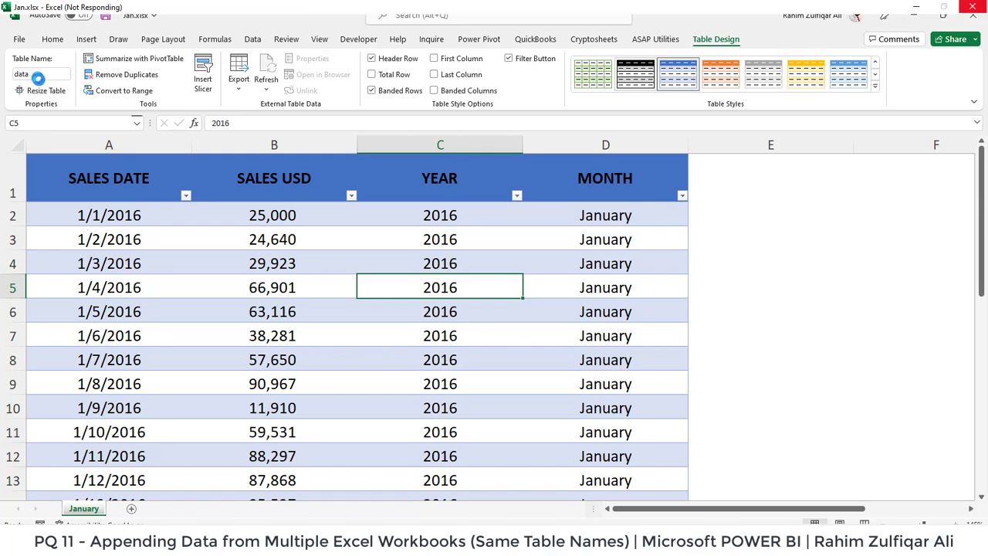
click(185, 243)
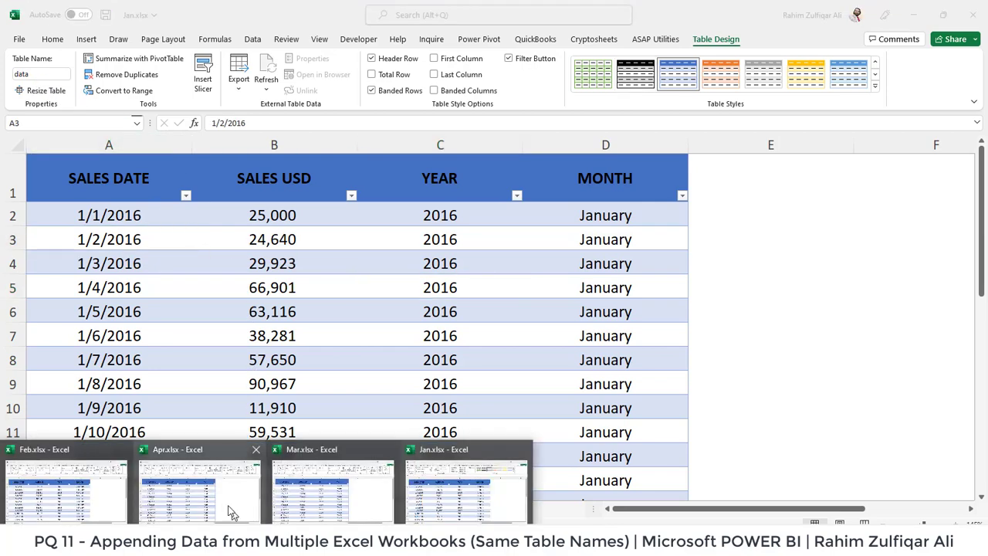
Check the table name in the Apr.xlsx workbook and compare it with Jan.xlsx.
click(215, 501)
click(280, 250)
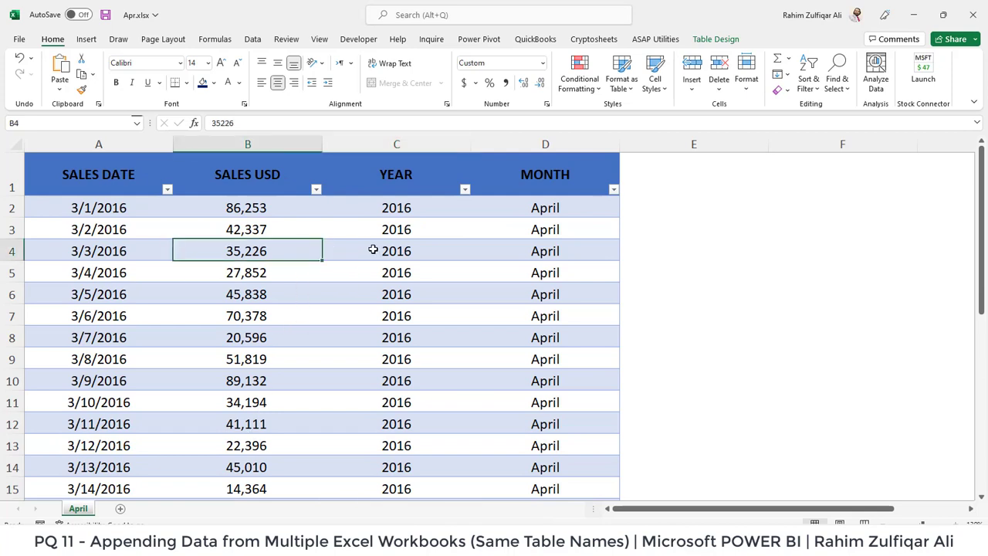
click(704, 40)
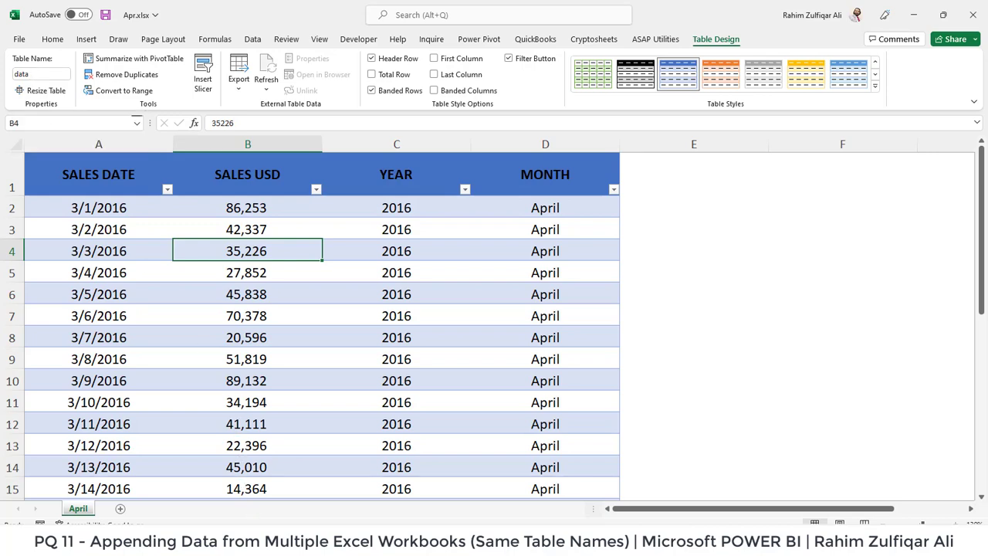
mouse_move(261, 521)
click(444, 505)
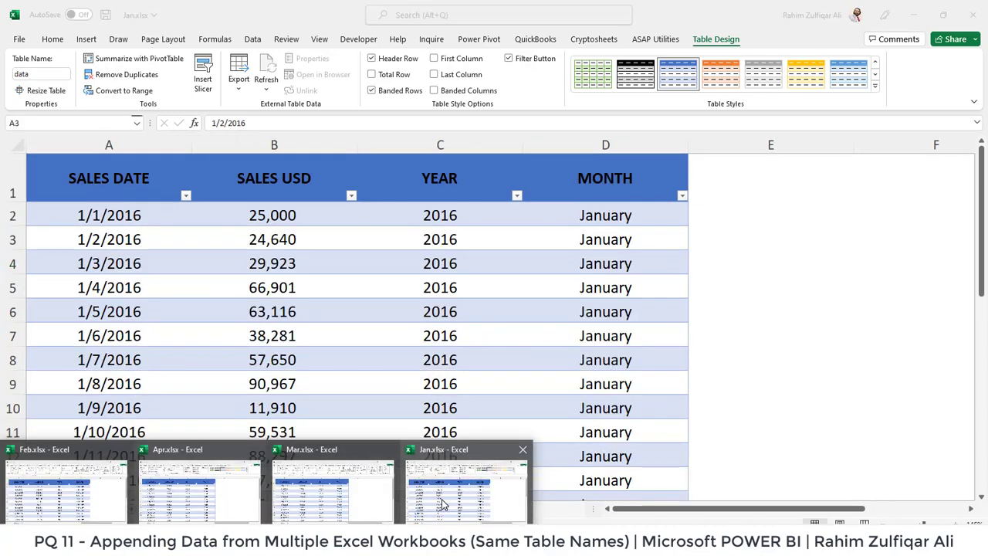
mouse_move(386, 502)
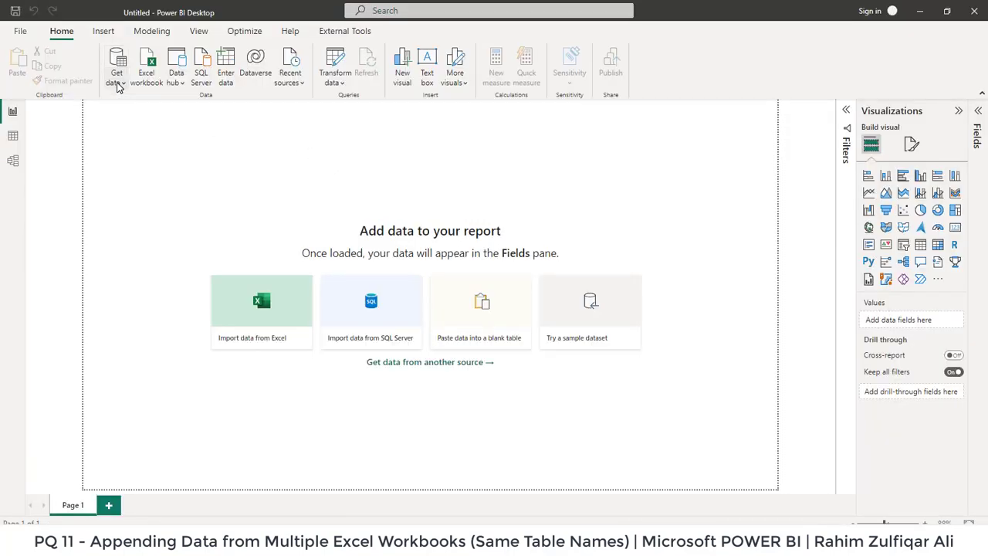
Connect Power BI to the folder "PQ 11 - Appending Data from Multiple Excel Workbooks (Same Table Names)" and start combining its files.
click(118, 81)
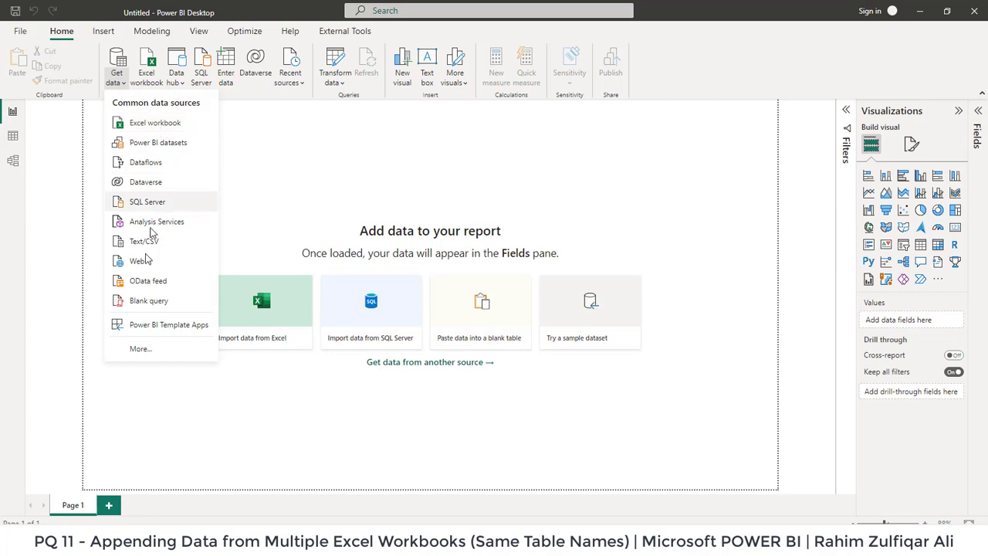
click(139, 349)
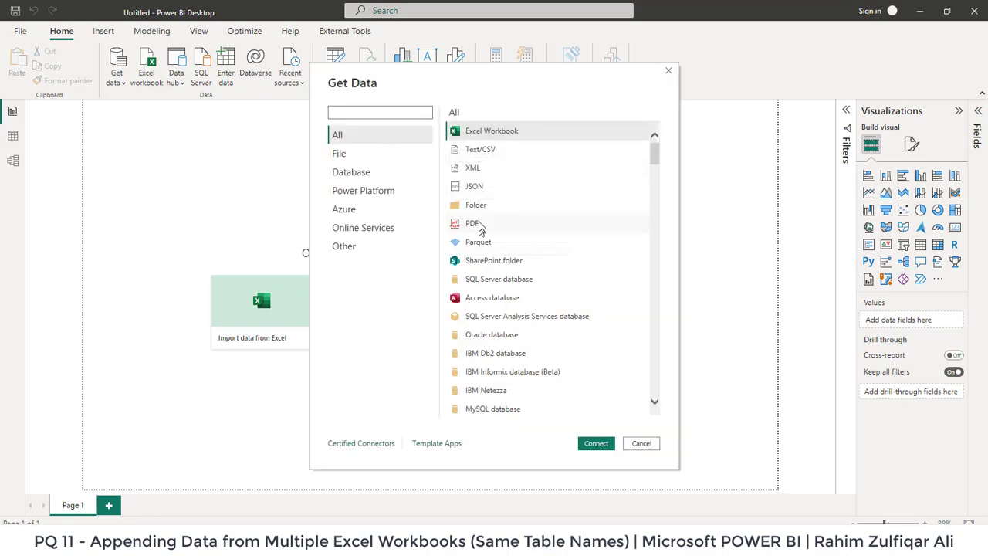
click(478, 205)
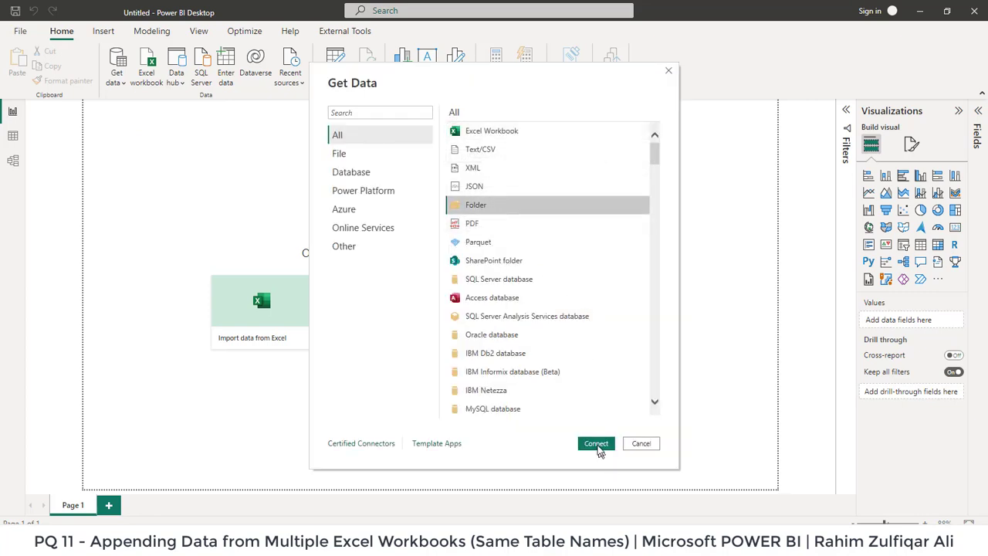
click(595, 444)
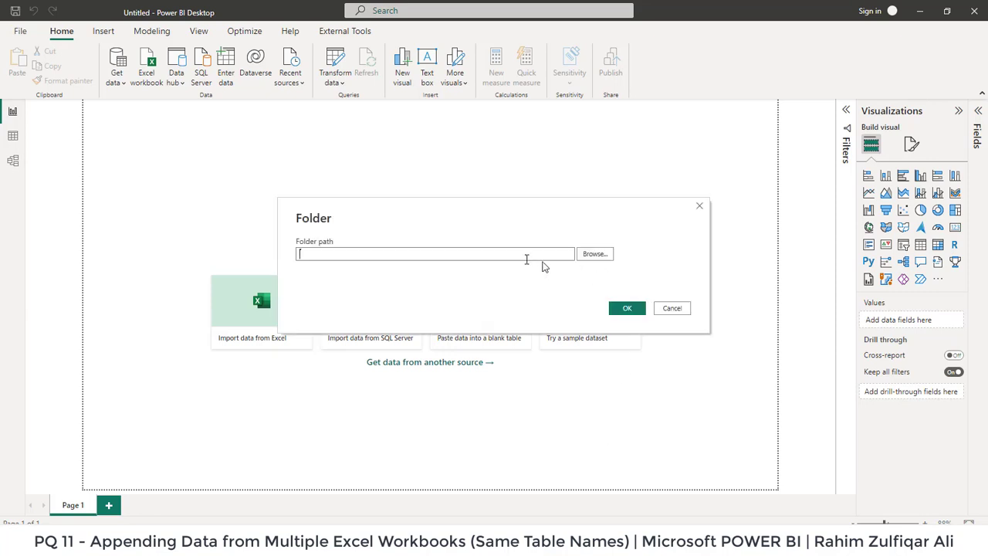
key(ctrl+v)
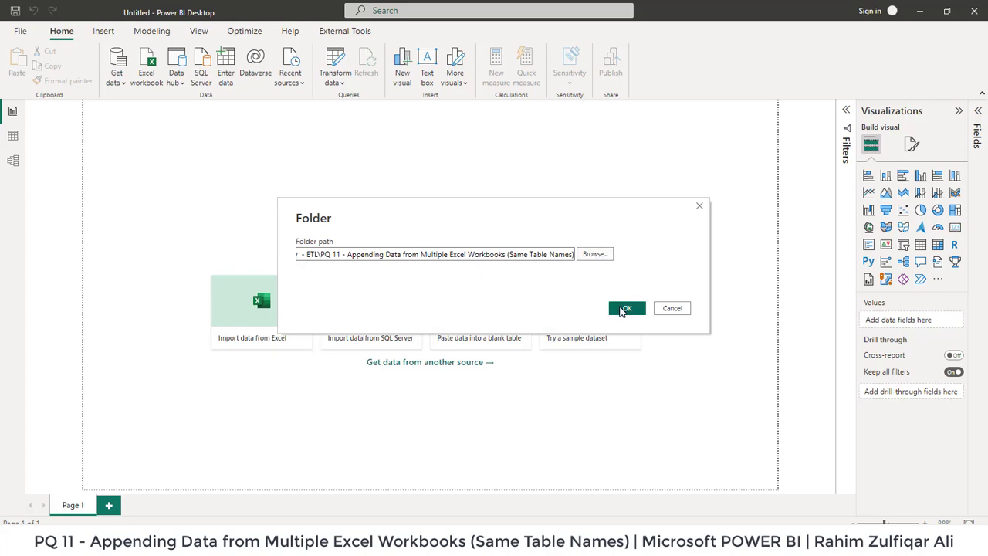
click(622, 310)
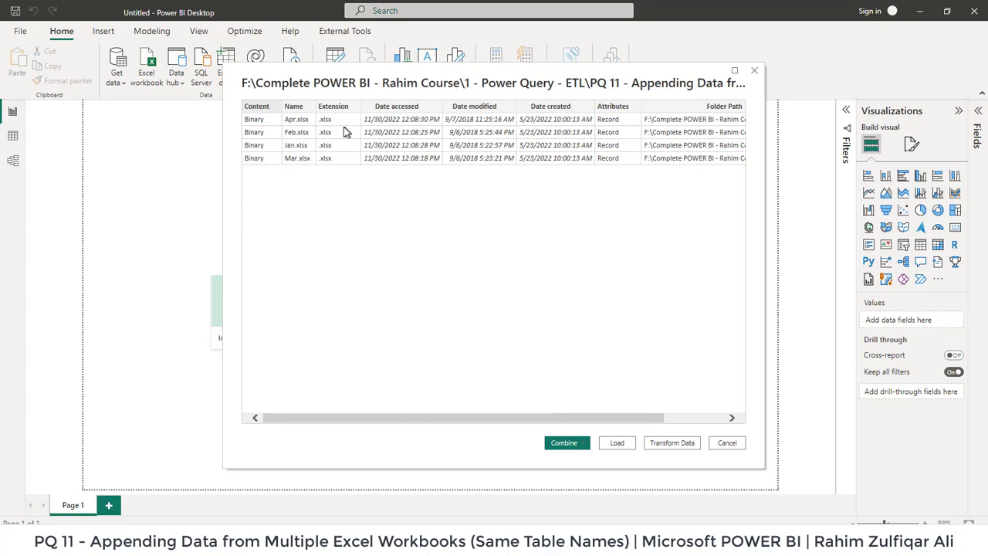
click(566, 446)
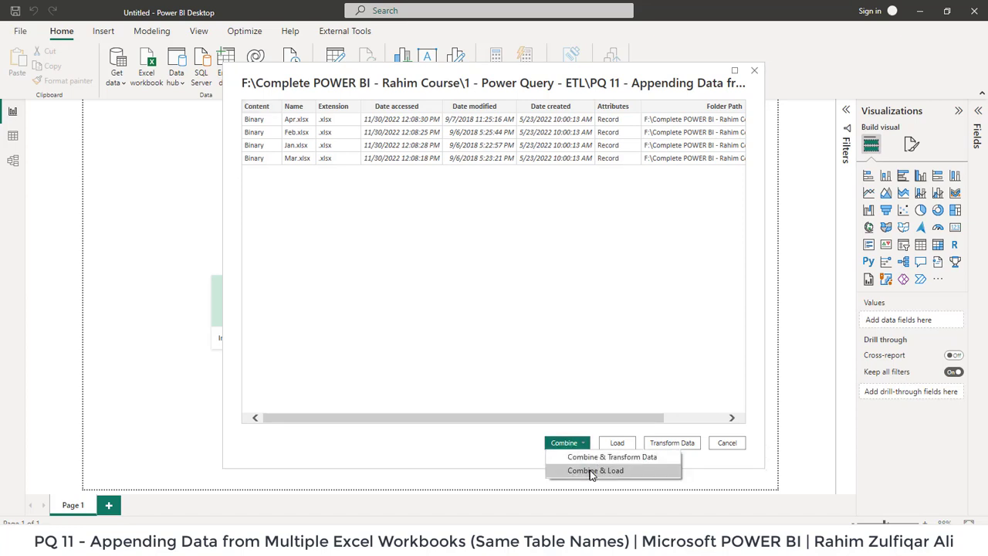
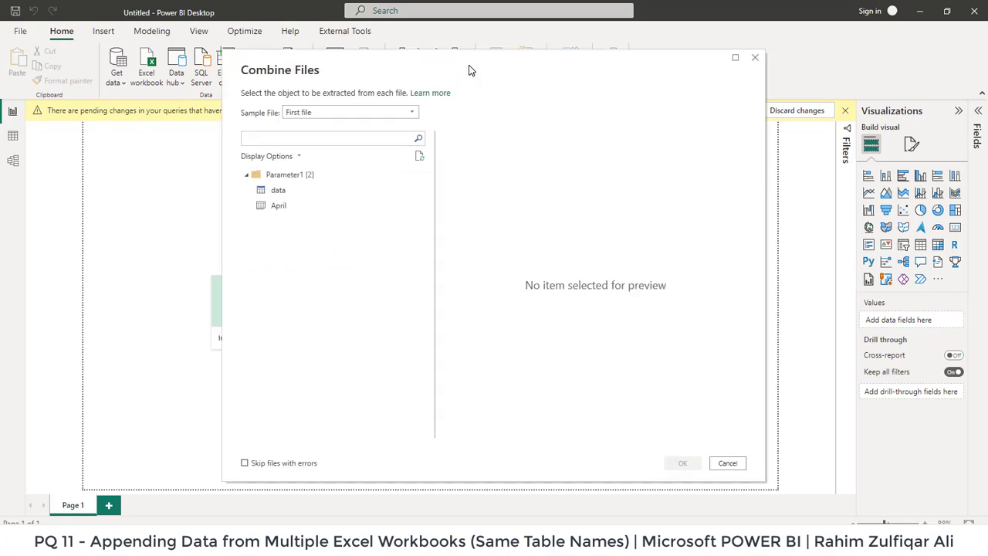
drag(470, 69, 549, 62)
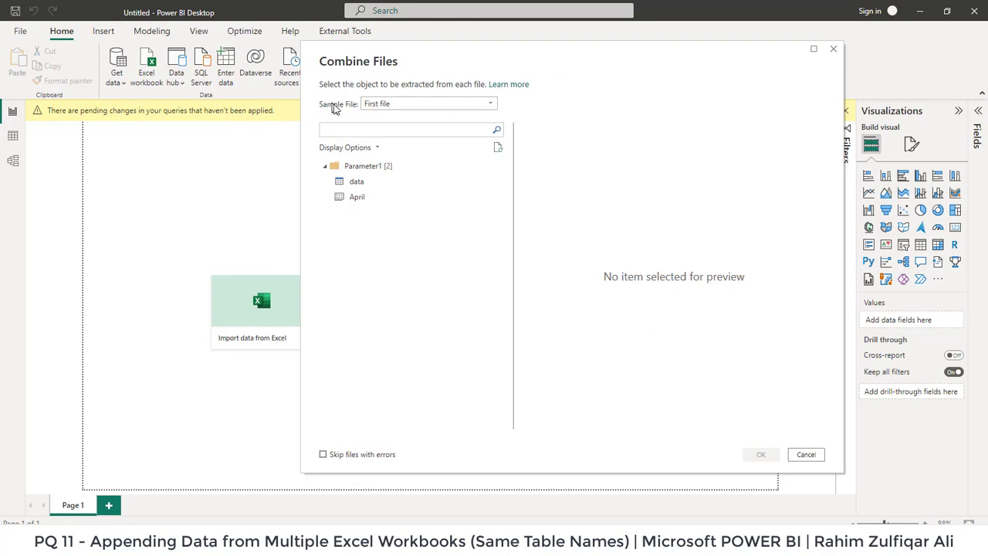
Examine the objects available for extraction with Feb.xlsx and Jan.xlsx as the sample file.
click(422, 105)
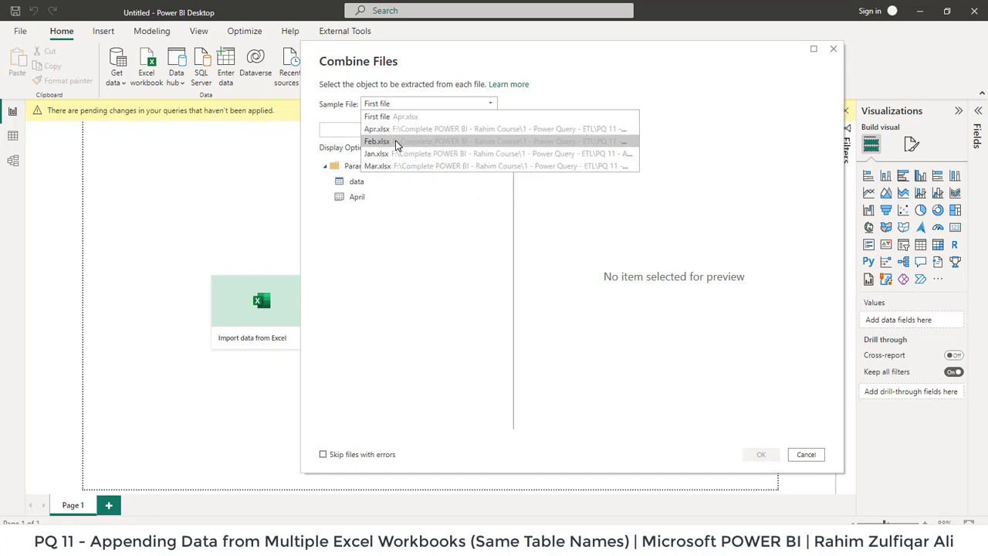
click(398, 142)
click(399, 106)
click(388, 153)
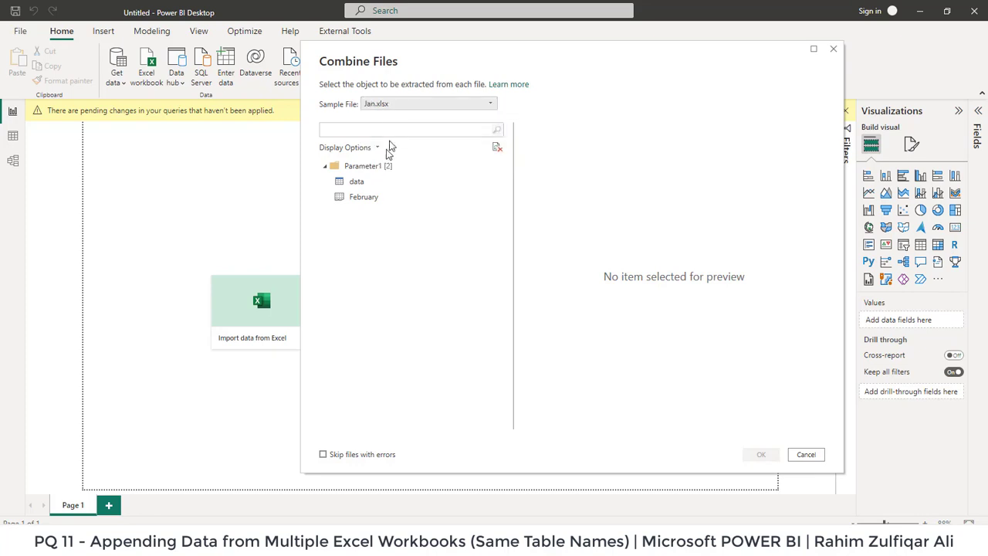
click(401, 108)
click(392, 142)
click(393, 105)
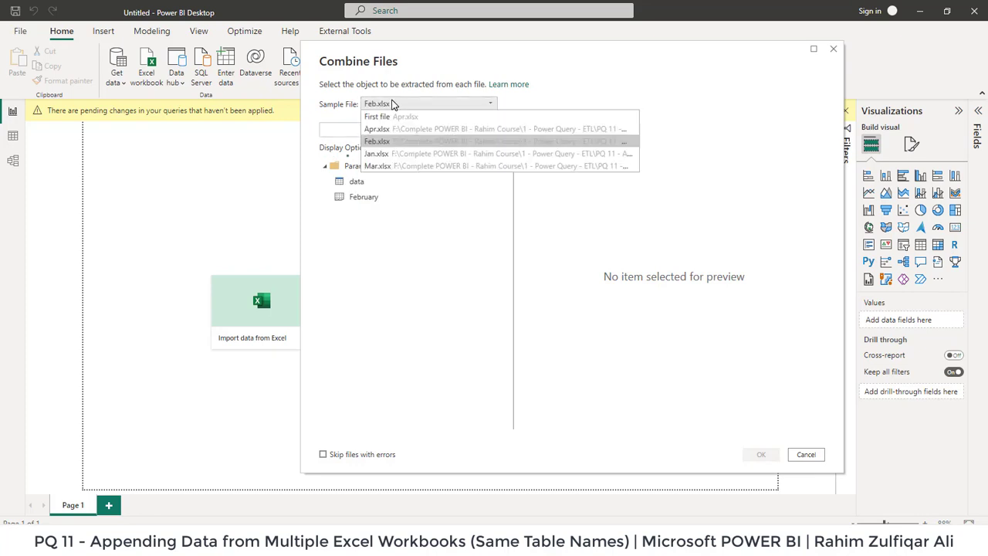
click(391, 142)
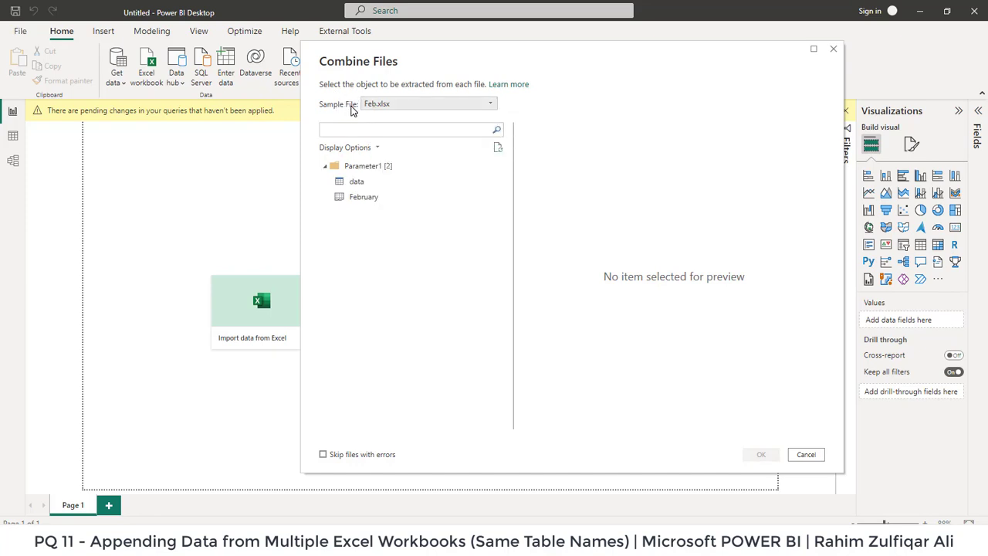
Examine the objects available for extraction with Apr.xlsx and Mar.xlsx as the sample file.
click(383, 108)
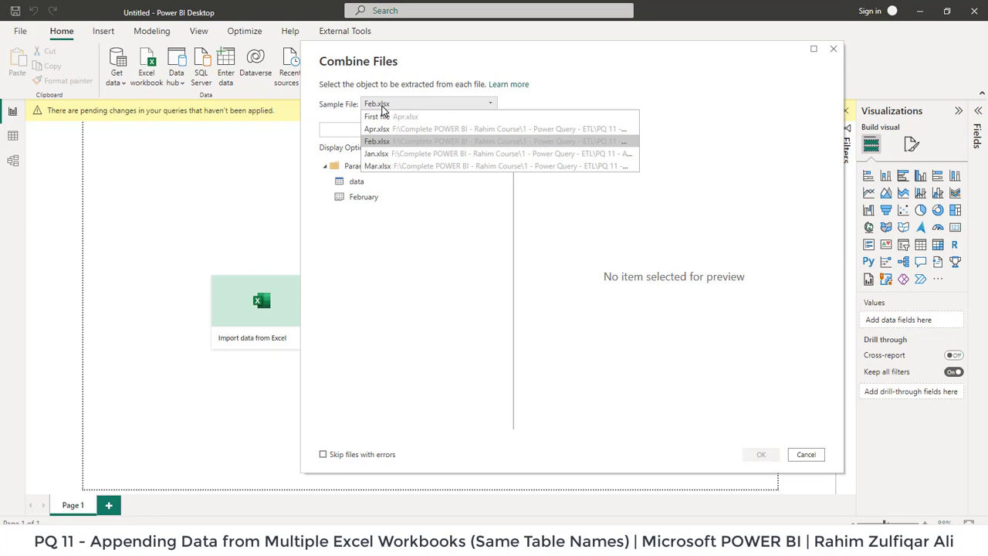
click(381, 128)
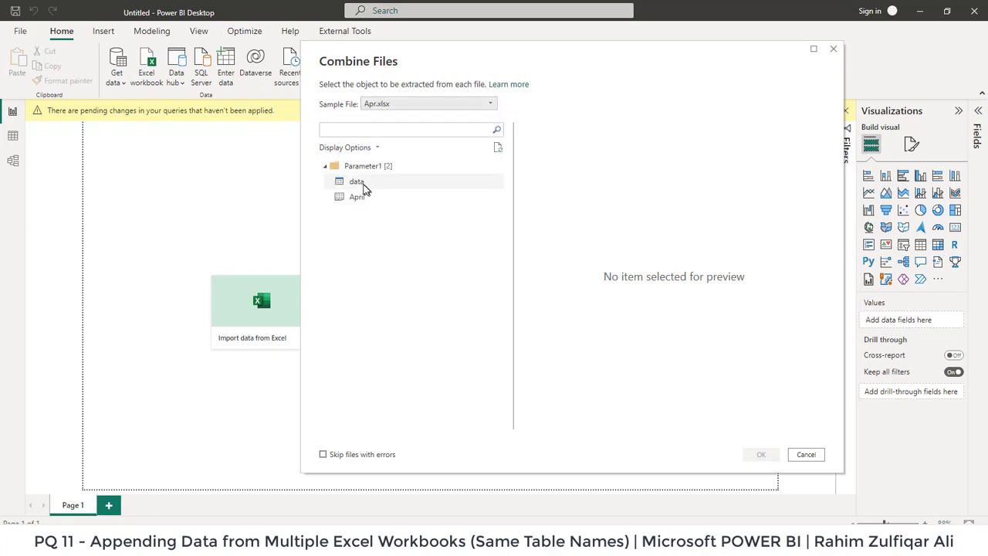
click(392, 108)
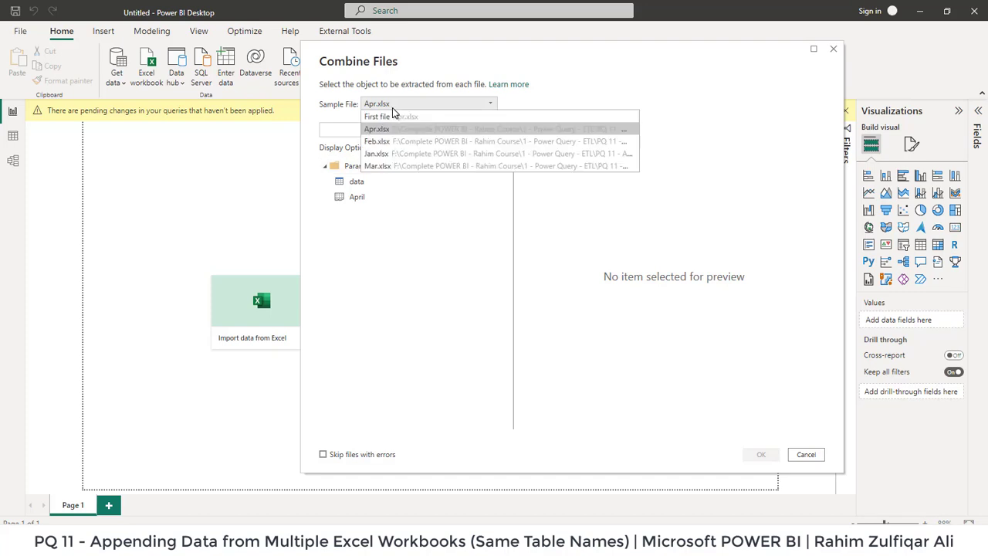
click(378, 166)
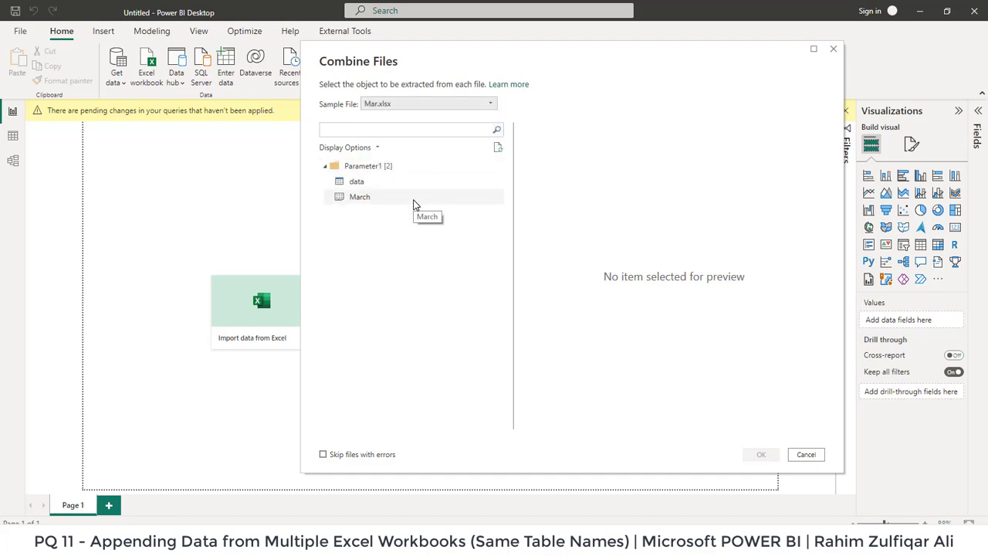
Preview the data table with Mar.xlsx and Apr.xlsx in turn as the sample file.
click(356, 184)
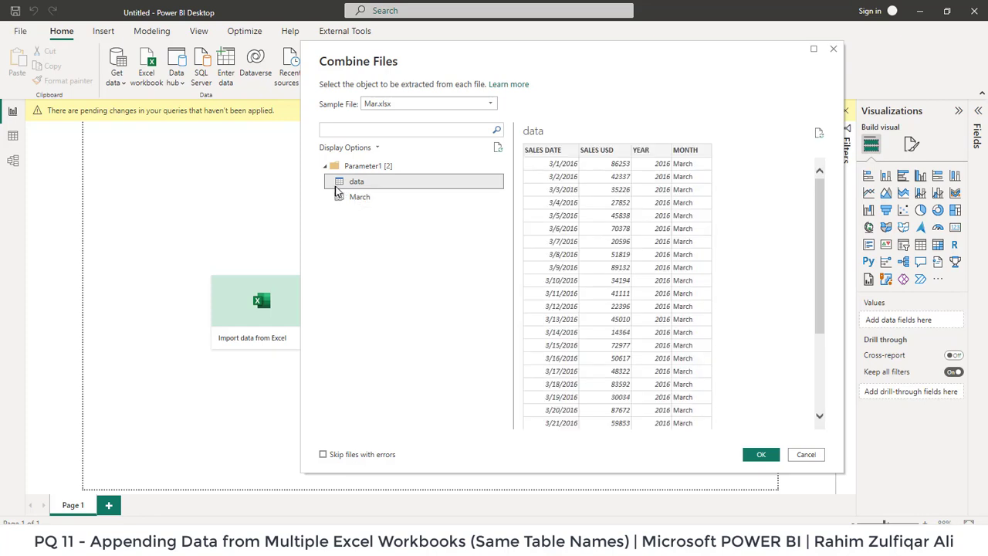
click(393, 104)
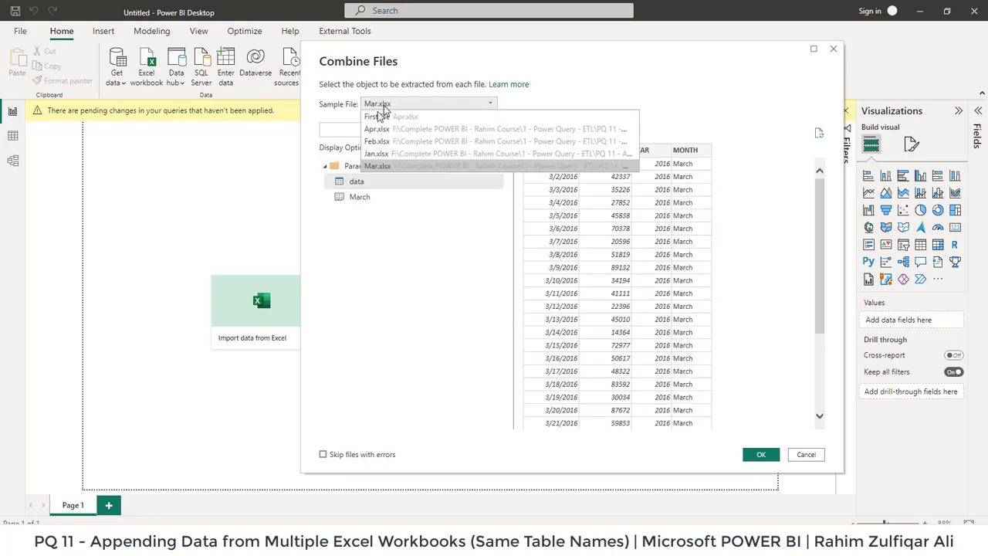
click(378, 132)
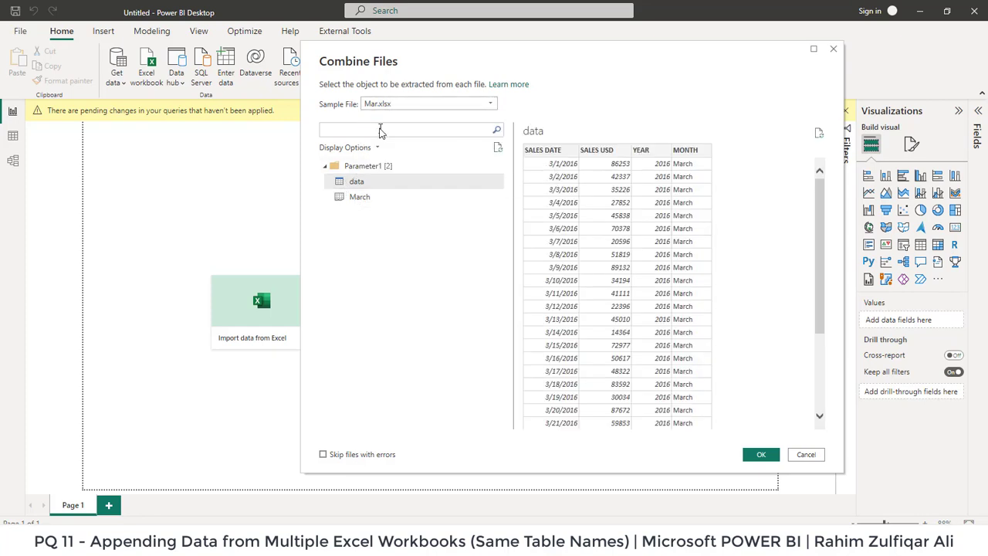
click(365, 183)
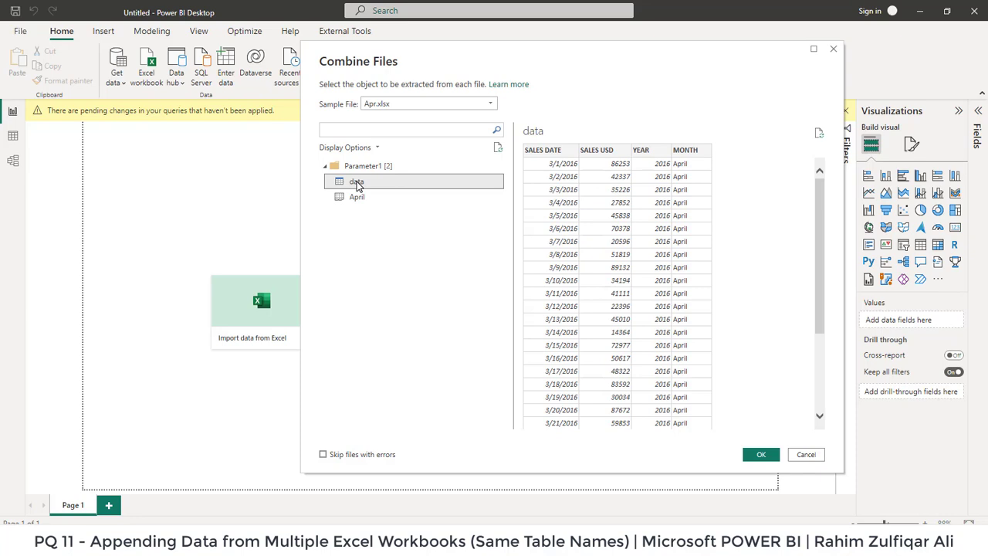
click(386, 104)
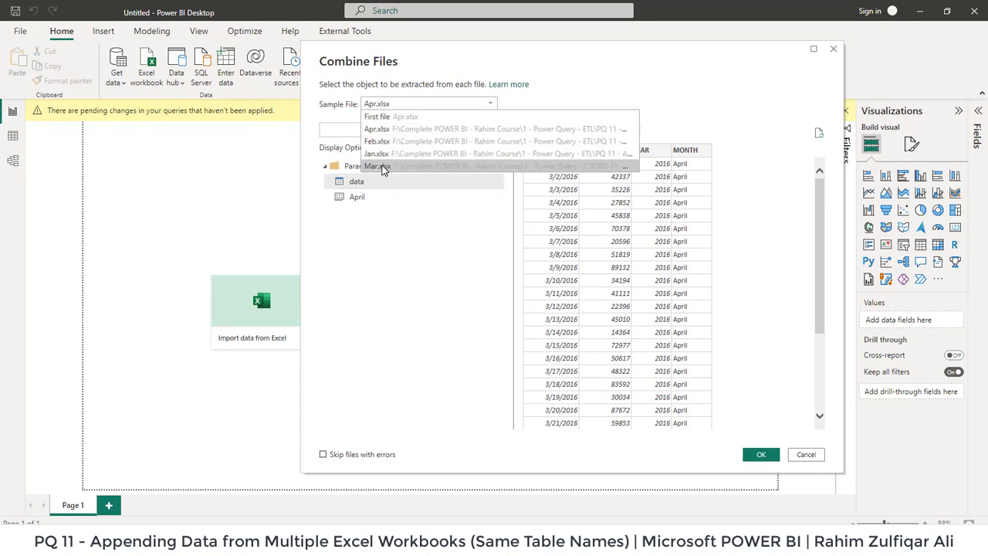
Combine the files on the data table with Mar.xlsx as the sample file, and apply the pending query changes.
click(381, 167)
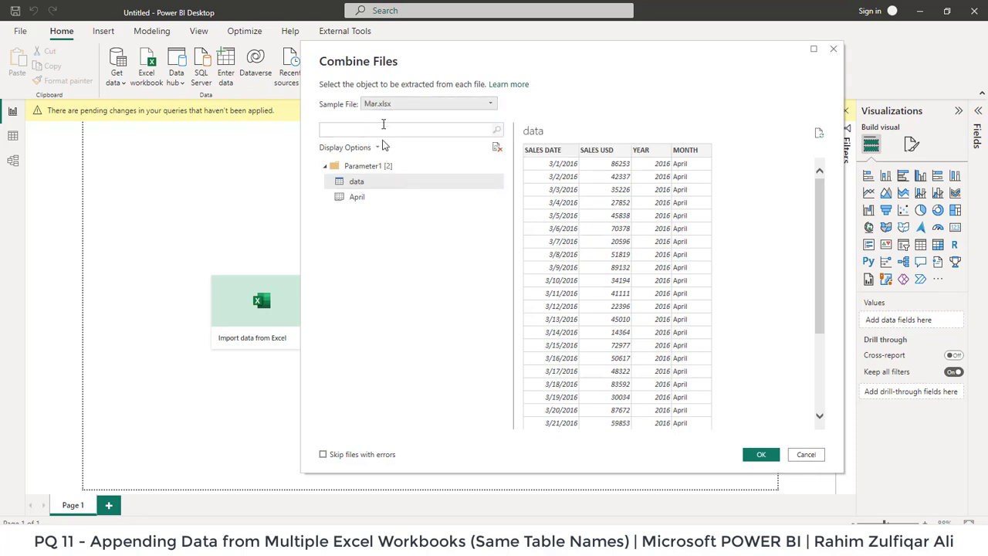
click(361, 185)
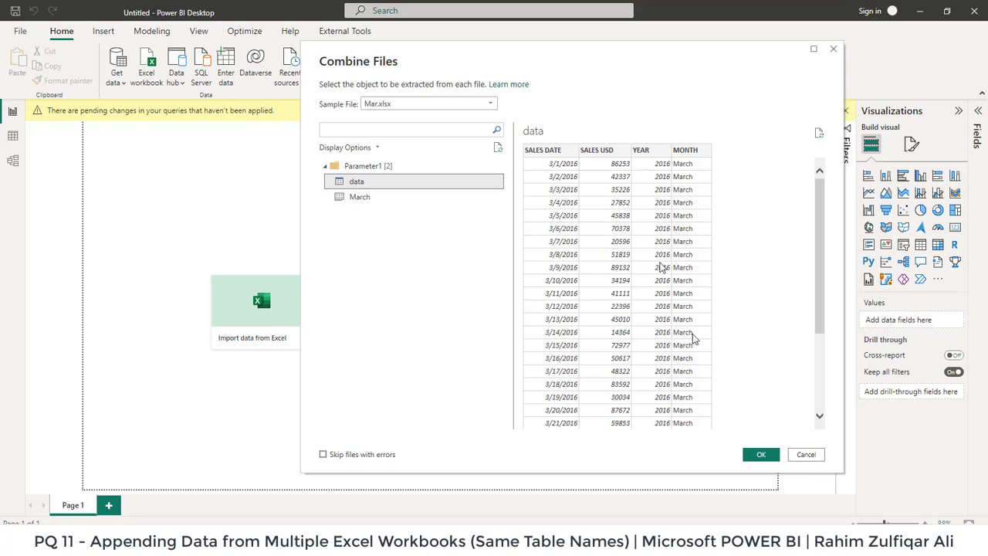
click(761, 454)
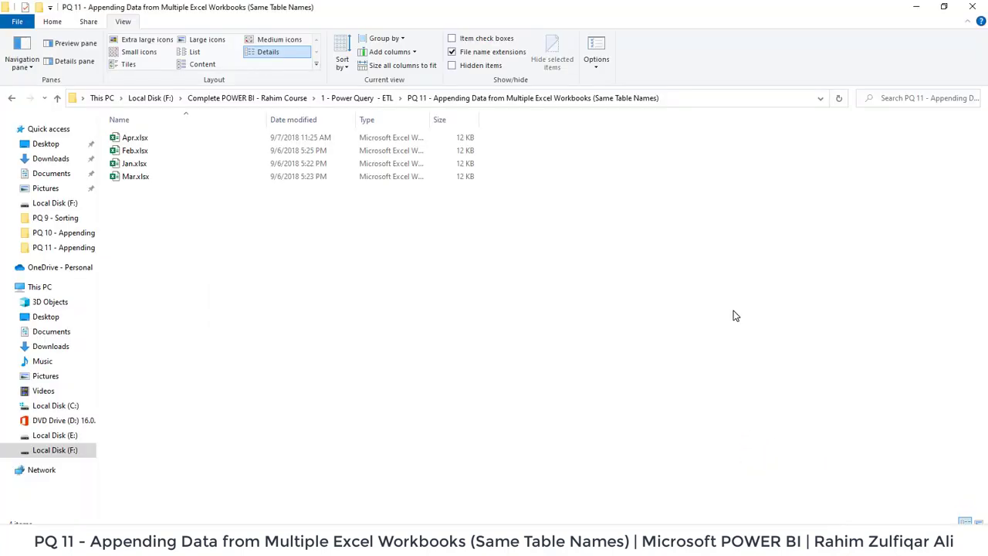
key(alt+Tab)
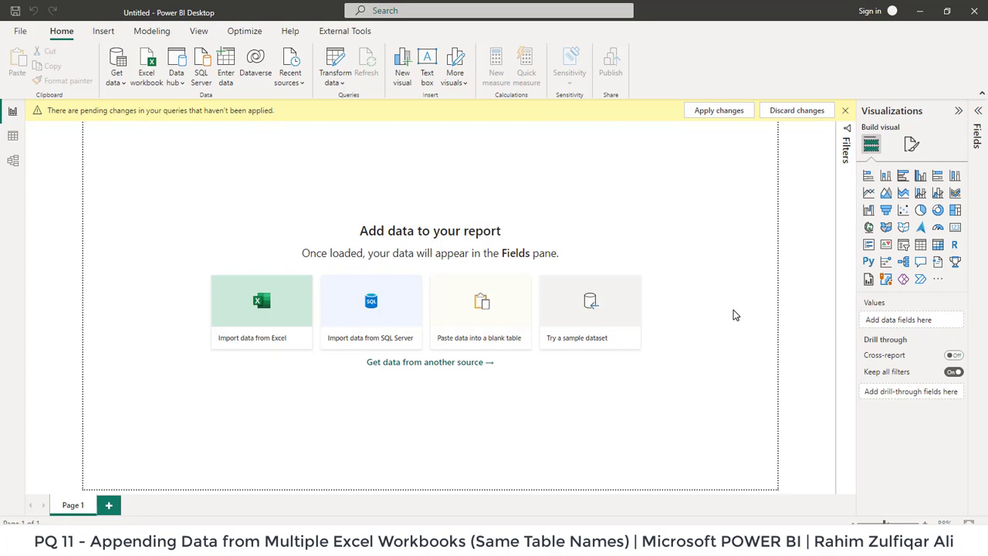
click(718, 111)
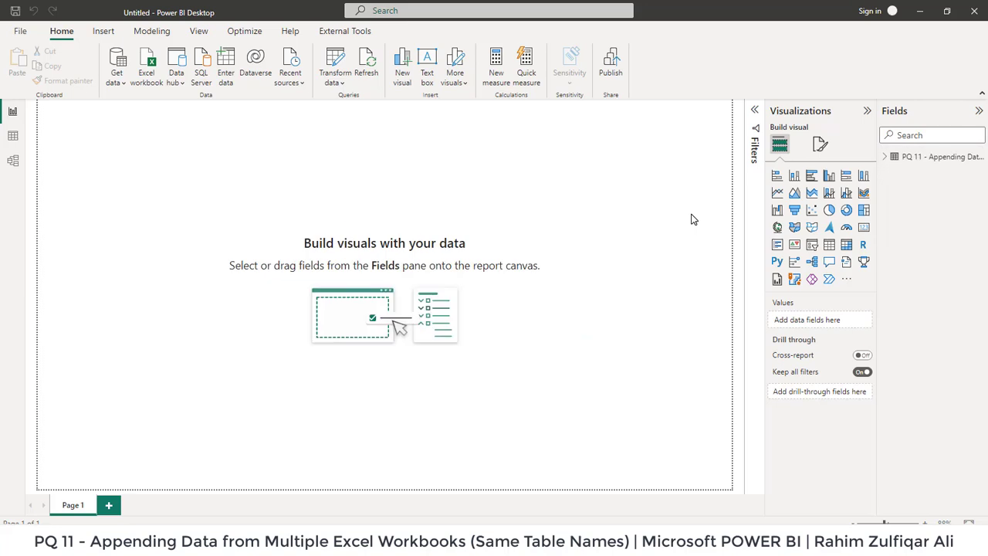
Show the combined table's fields and view its rows in the Data view.
click(886, 157)
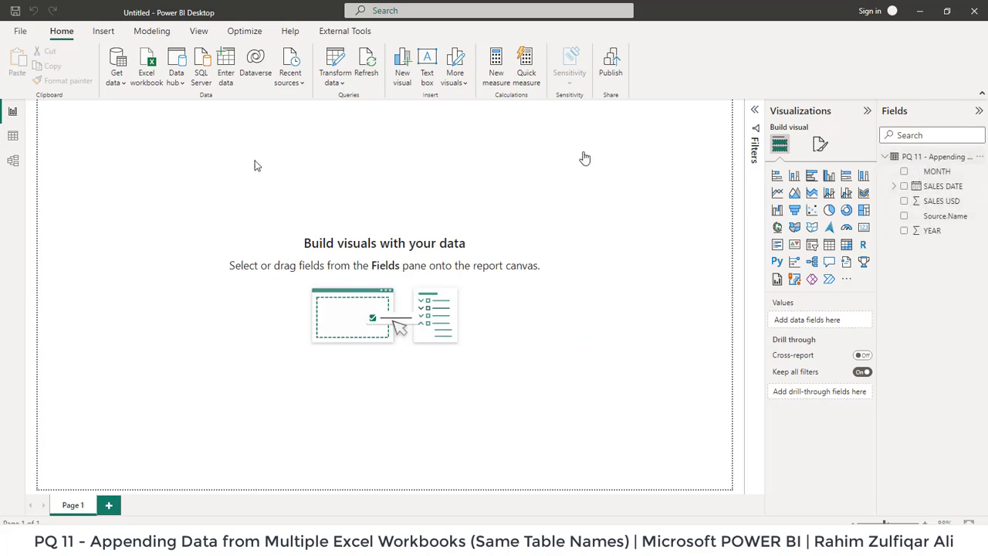
click(13, 135)
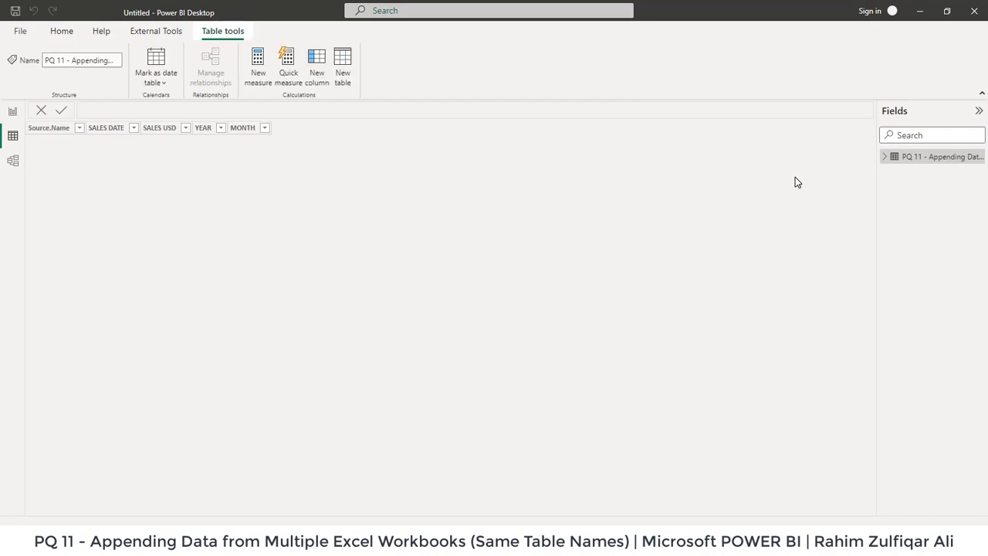
click(884, 158)
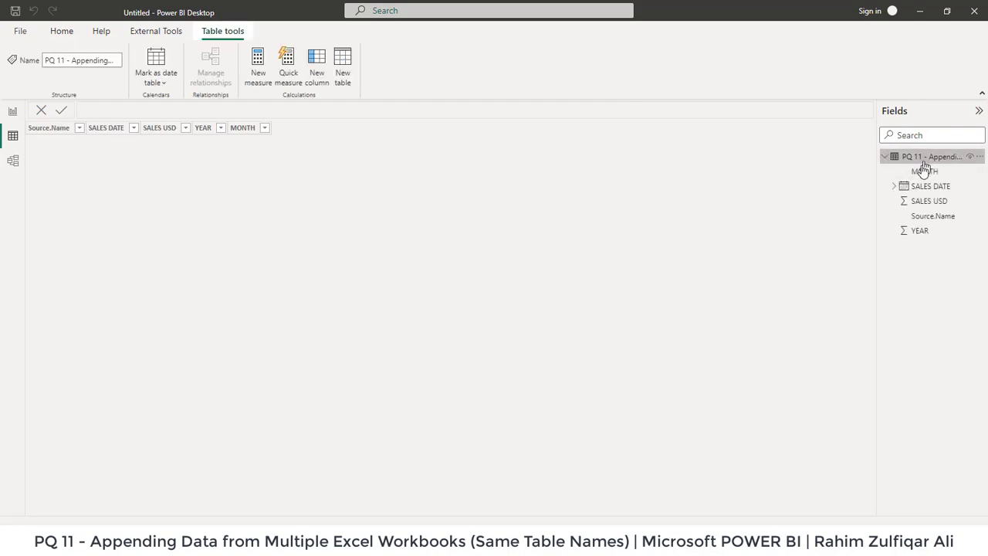
click(922, 171)
click(926, 159)
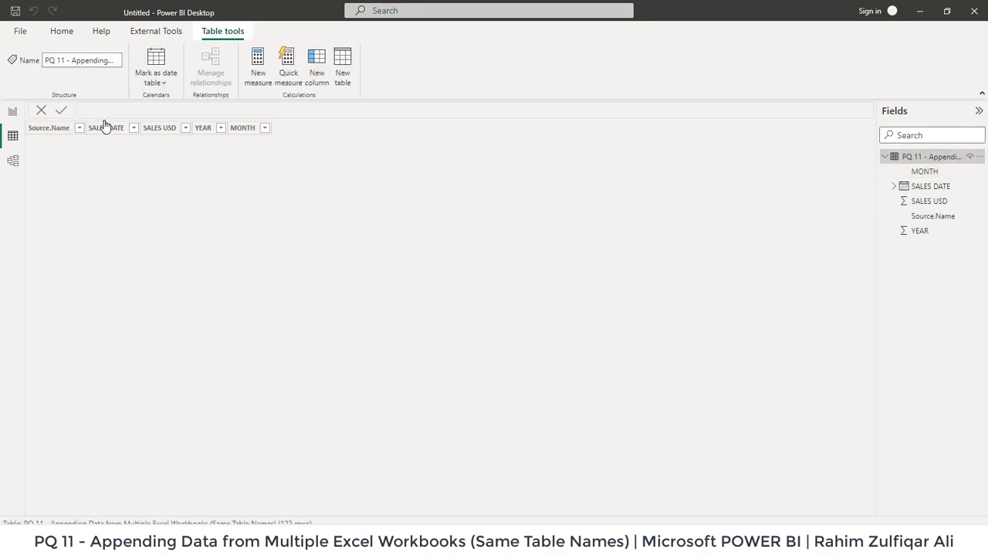
Check the distinct values of the Source.Name and MONTH columns without applying a filter.
click(51, 129)
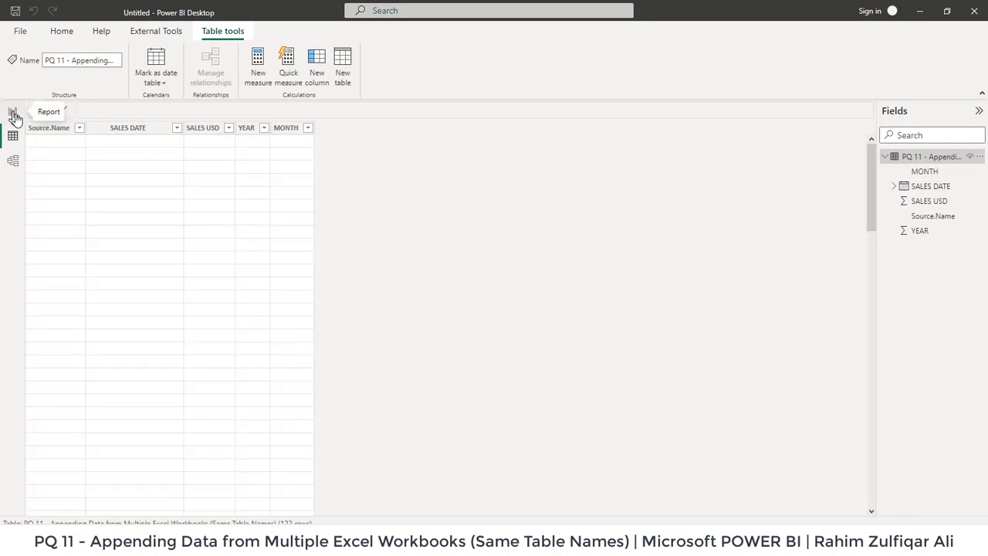
click(80, 129)
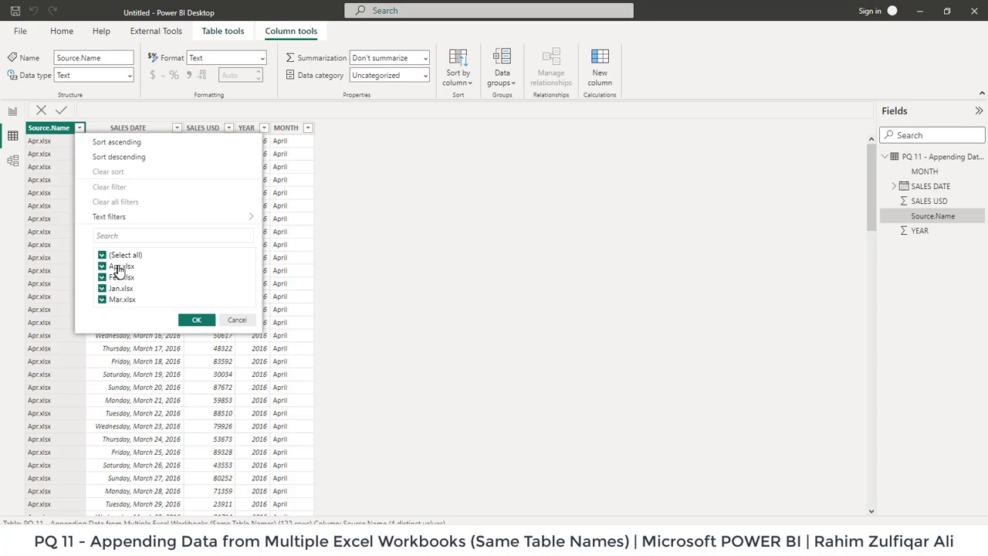
click(237, 321)
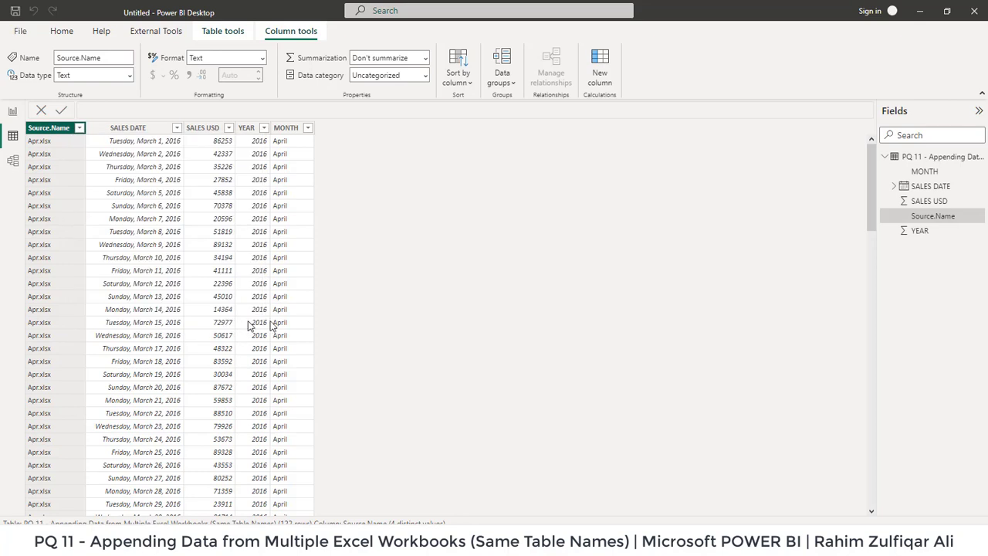
click(291, 184)
click(307, 128)
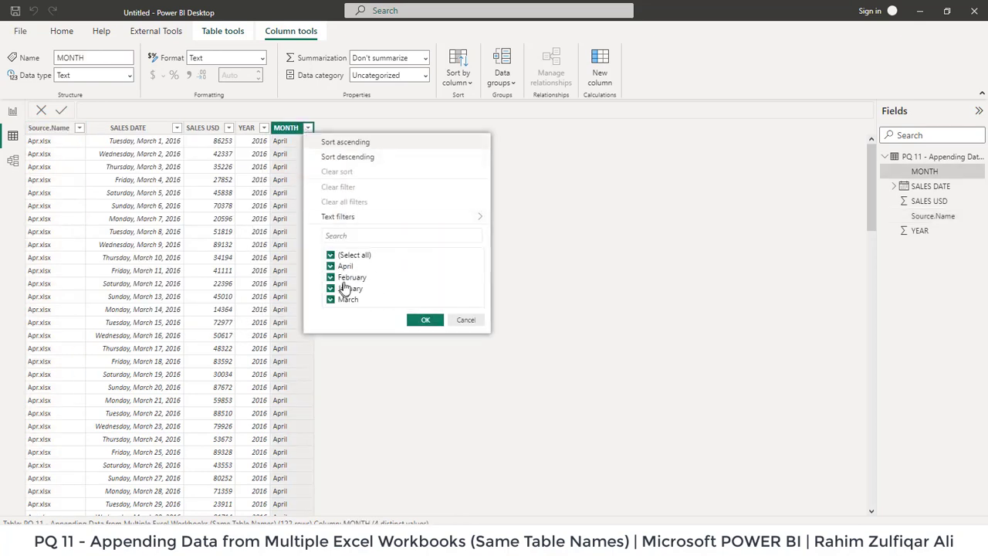
click(466, 320)
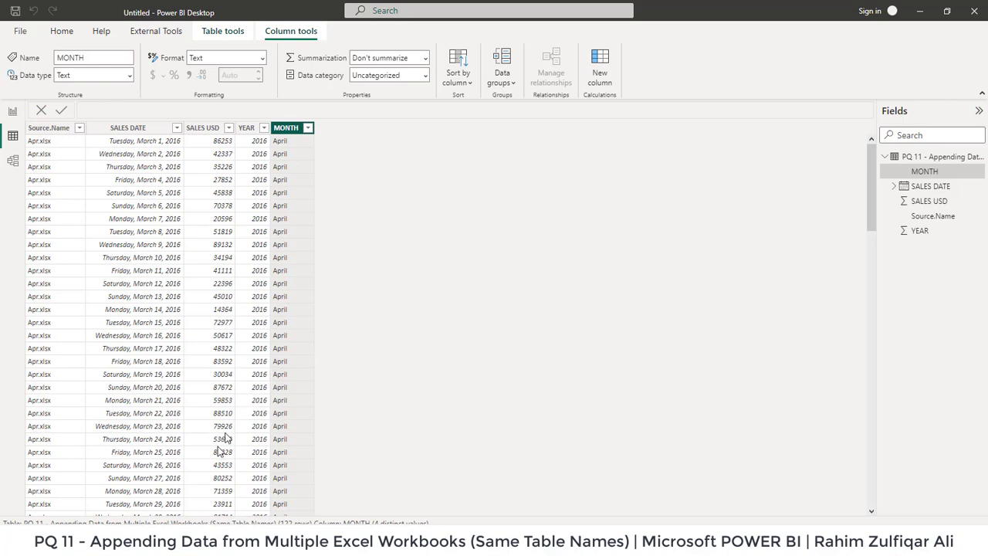
Switch to File Explorer, duplicate Mar.xlsx in the source folder and rename the copy May.xlsx.
click(197, 487)
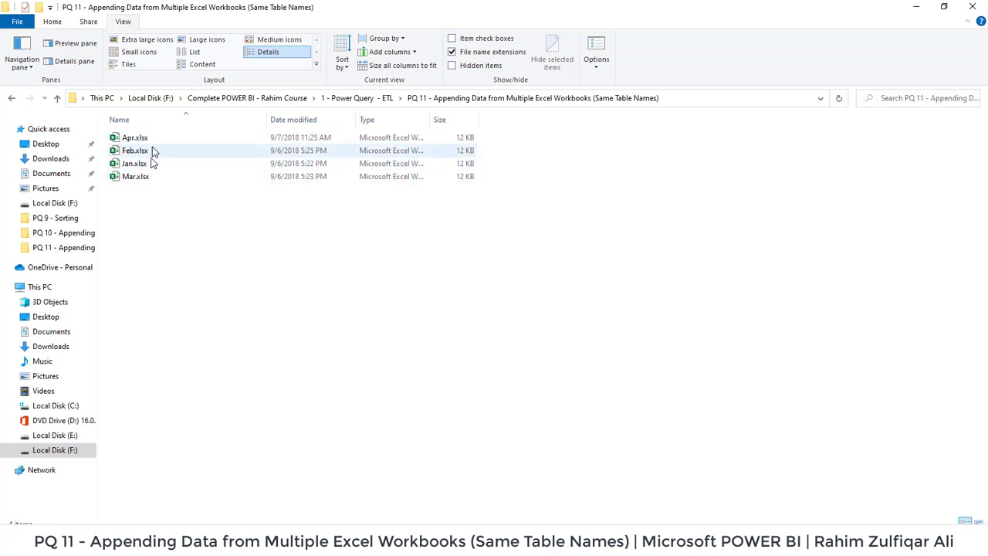
click(146, 179)
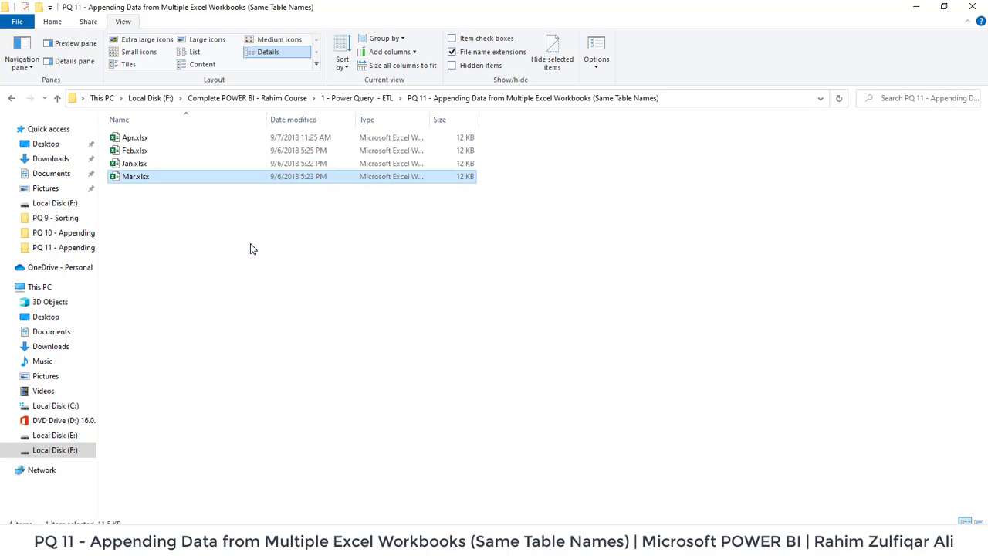
key(ctrl+v)
key(Down)
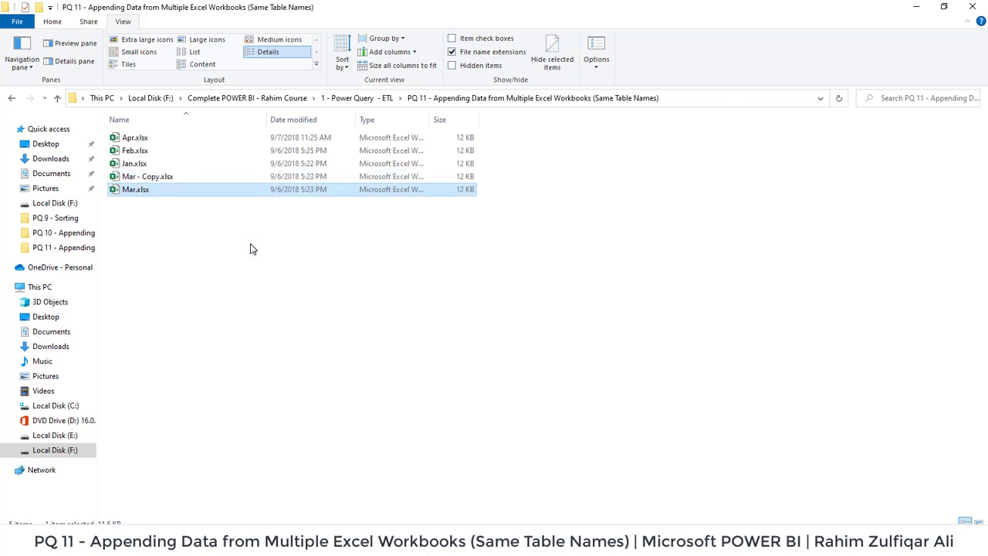
key(Up)
key(F2)
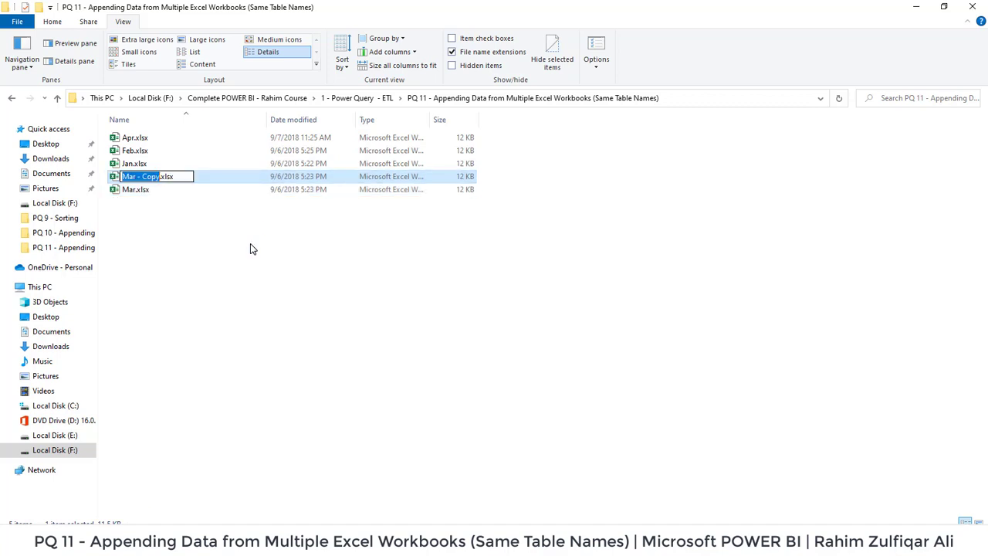
text(May)
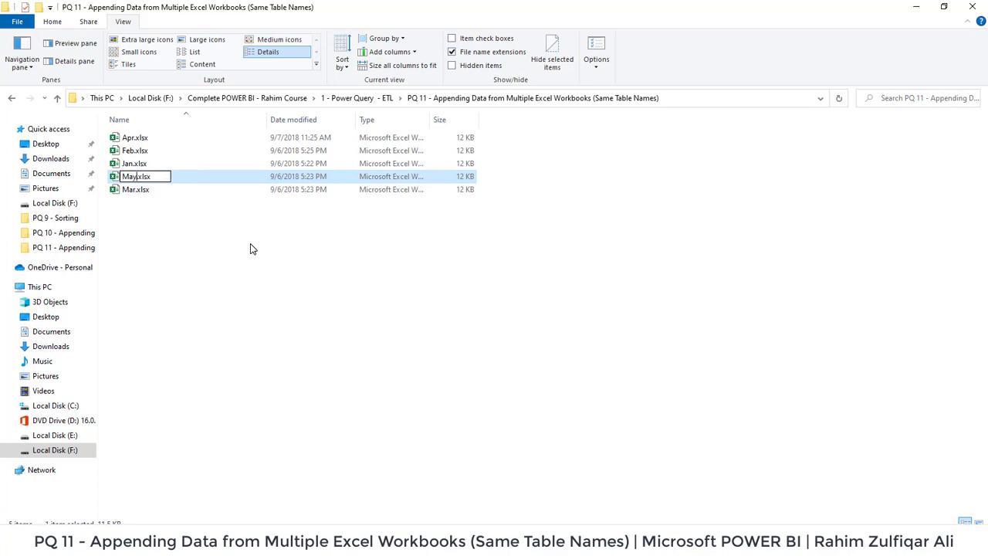
key(Return)
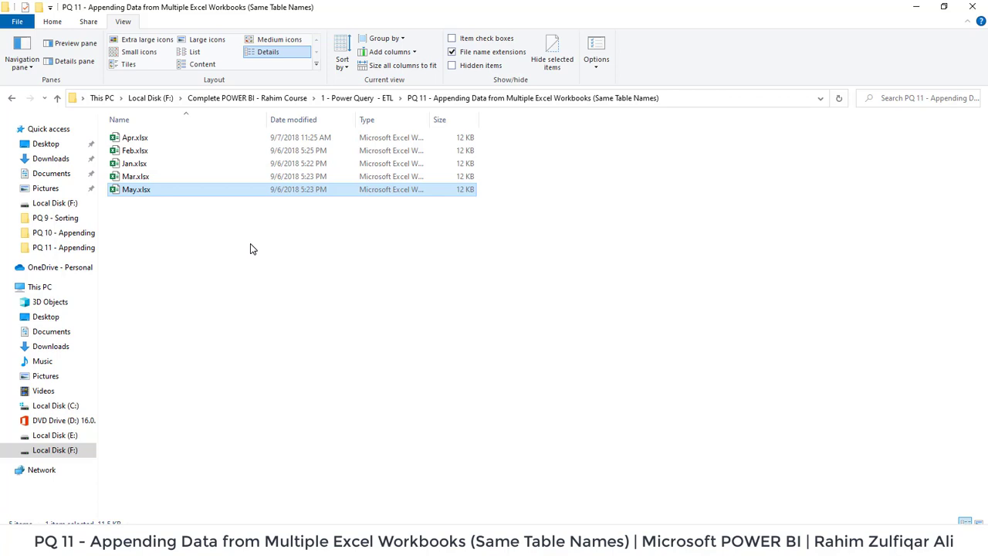
click(186, 236)
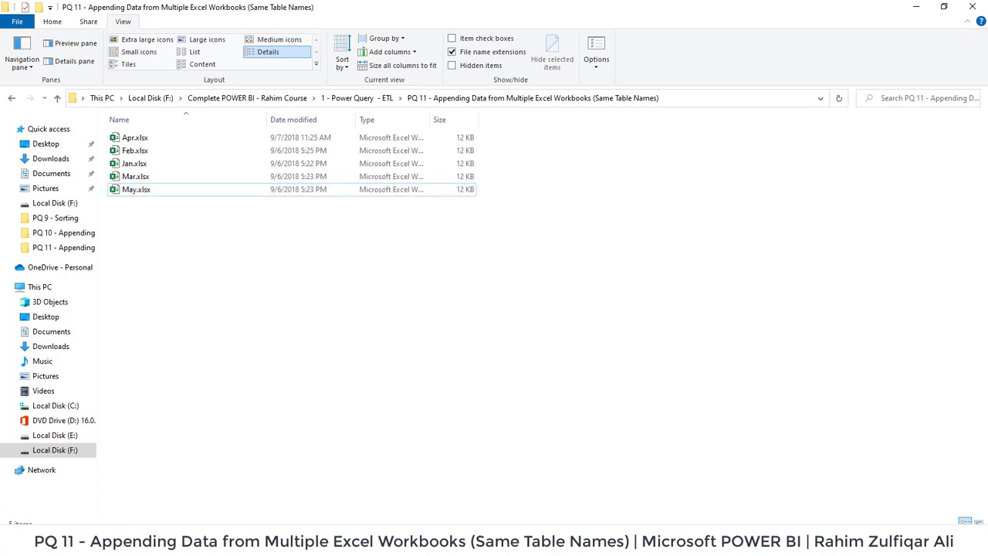
Switch back to Power BI, refresh the combined data and check the Source.Name values against the workbooks in the folder.
click(532, 477)
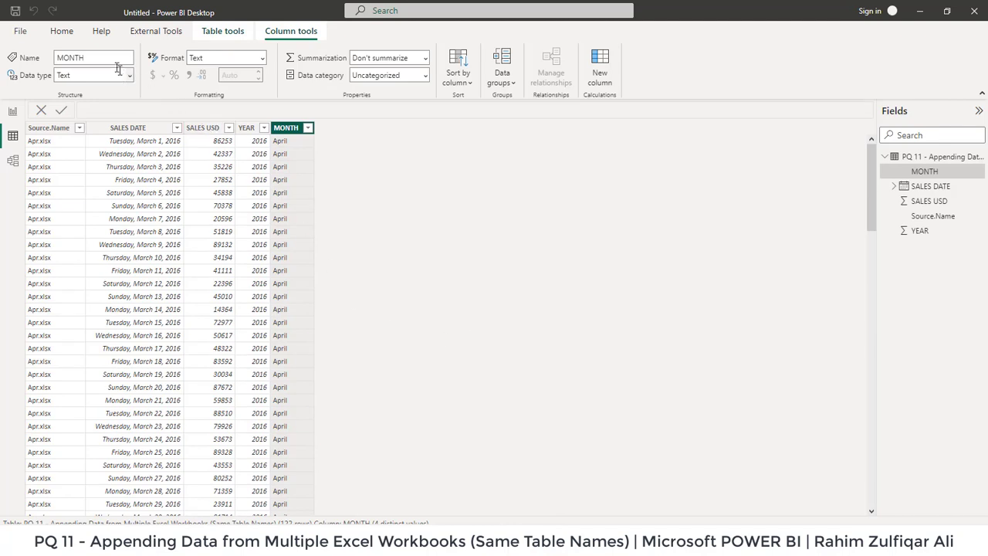
click(62, 31)
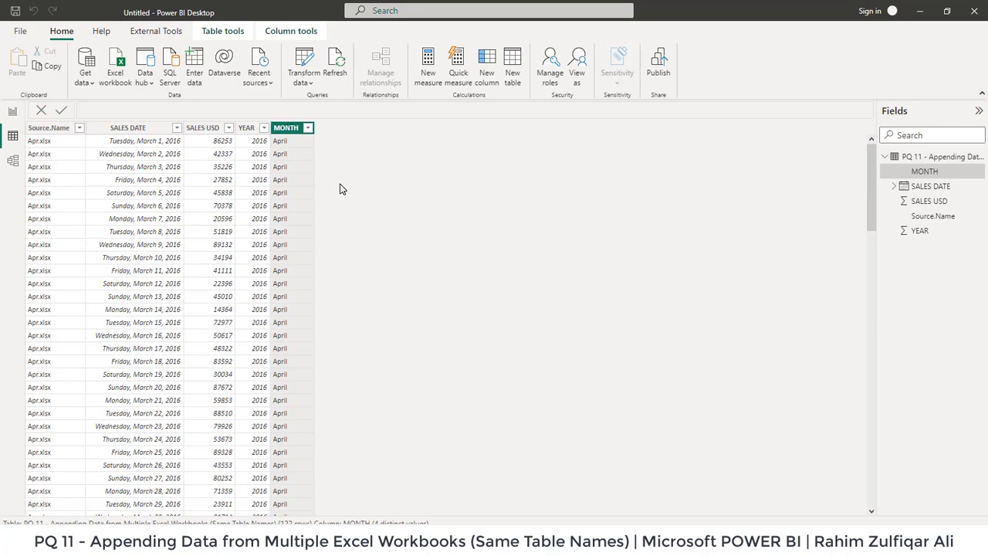
click(79, 128)
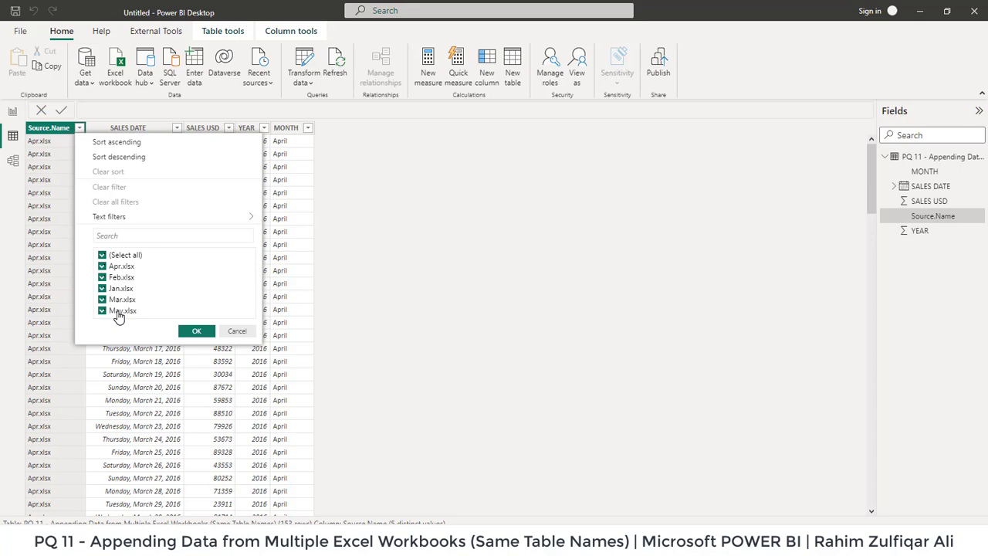
key(alt+Tab)
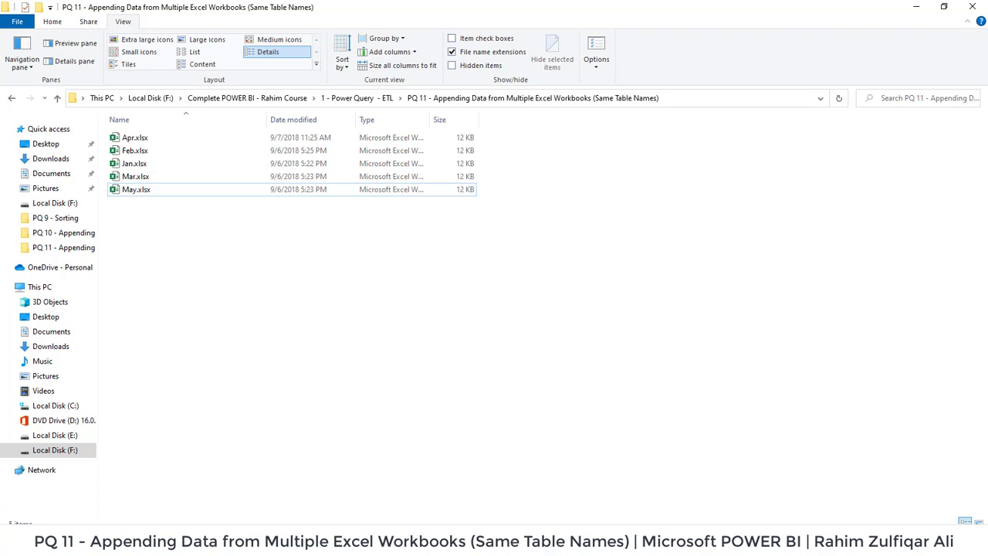
key(alt+Tab)
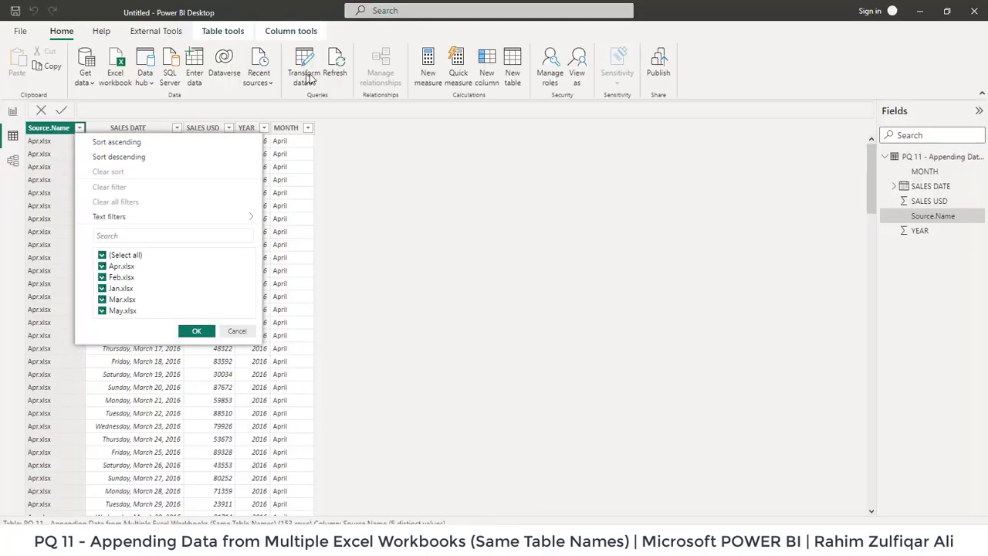
click(309, 210)
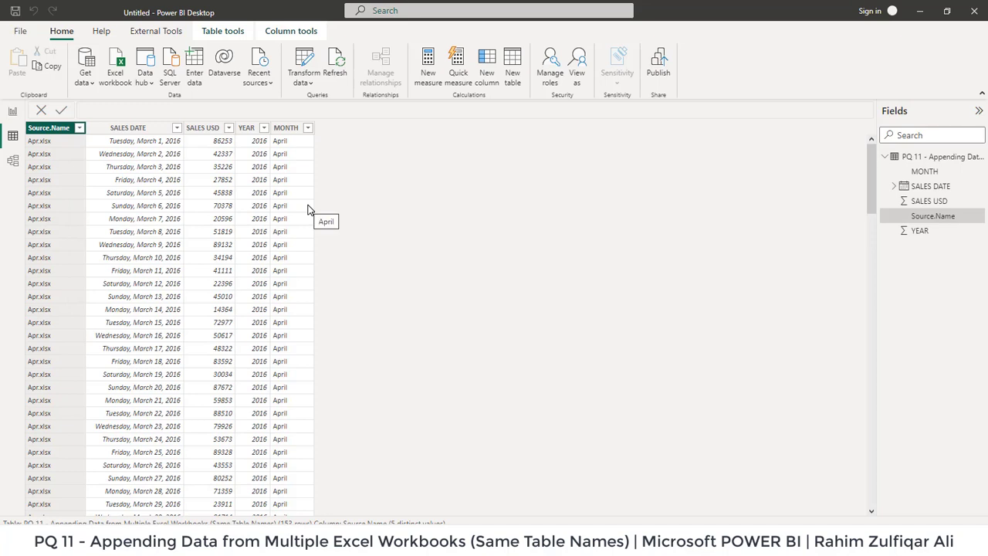